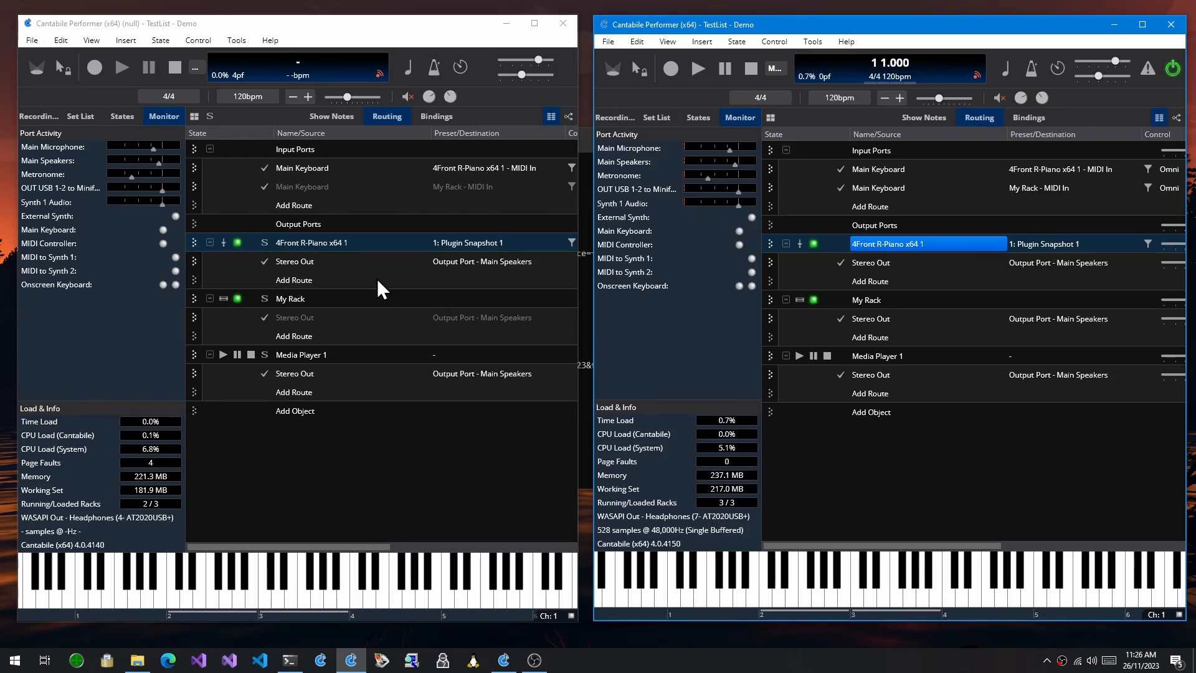
Compare the commands available for the 4Front R-Piano x64 1 plugin in the 4140 and 4150 builds, including the newer build's MIDI commands
{"action": "right_click", "coordinate": [327, 241]}
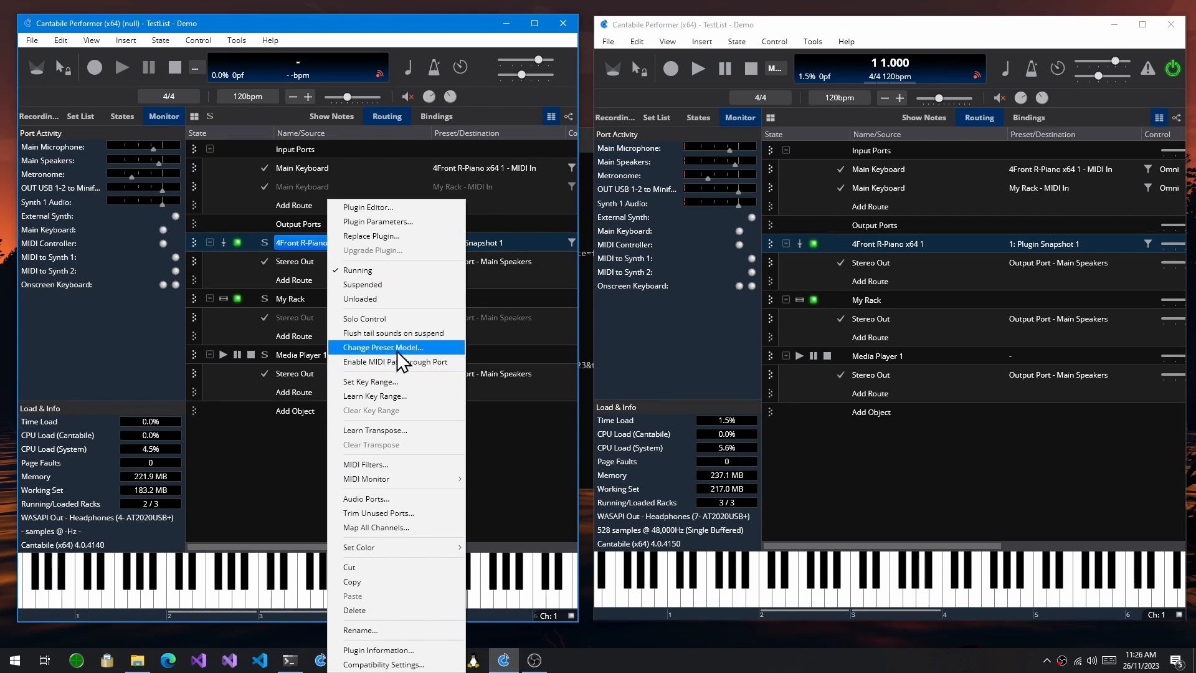
{"action": "left_click", "coordinate": [807, 432]}
{"action": "right_click", "coordinate": [909, 246]}
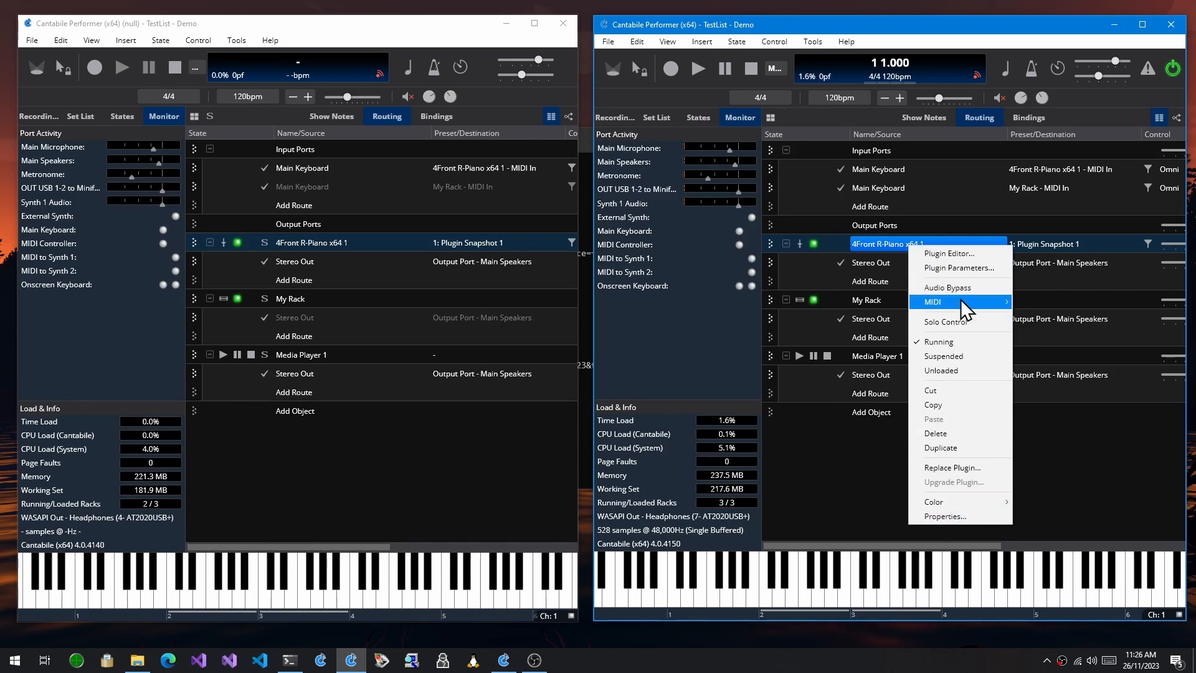
{"action": "mouse_move", "coordinate": [960, 299]}
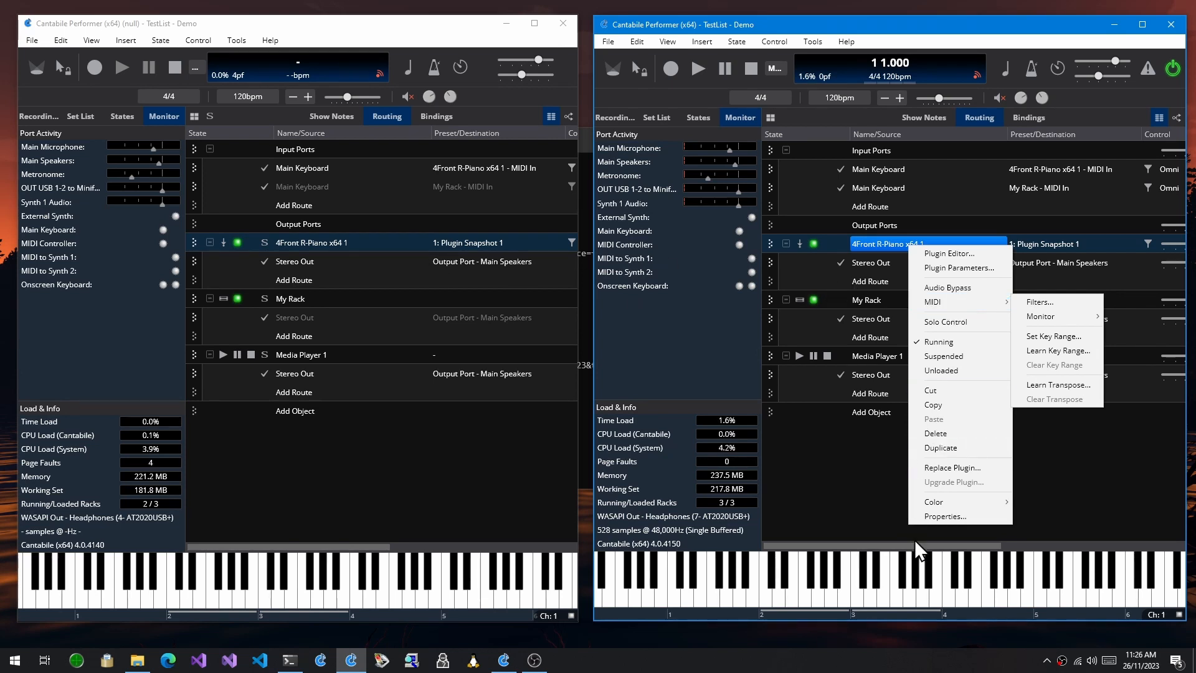
Open the 4Front R-Piano x64 1 plugin's properties in the 4150 build and compare its general settings with the 4140 build's plugin commands
{"action": "left_click", "coordinate": [957, 516]}
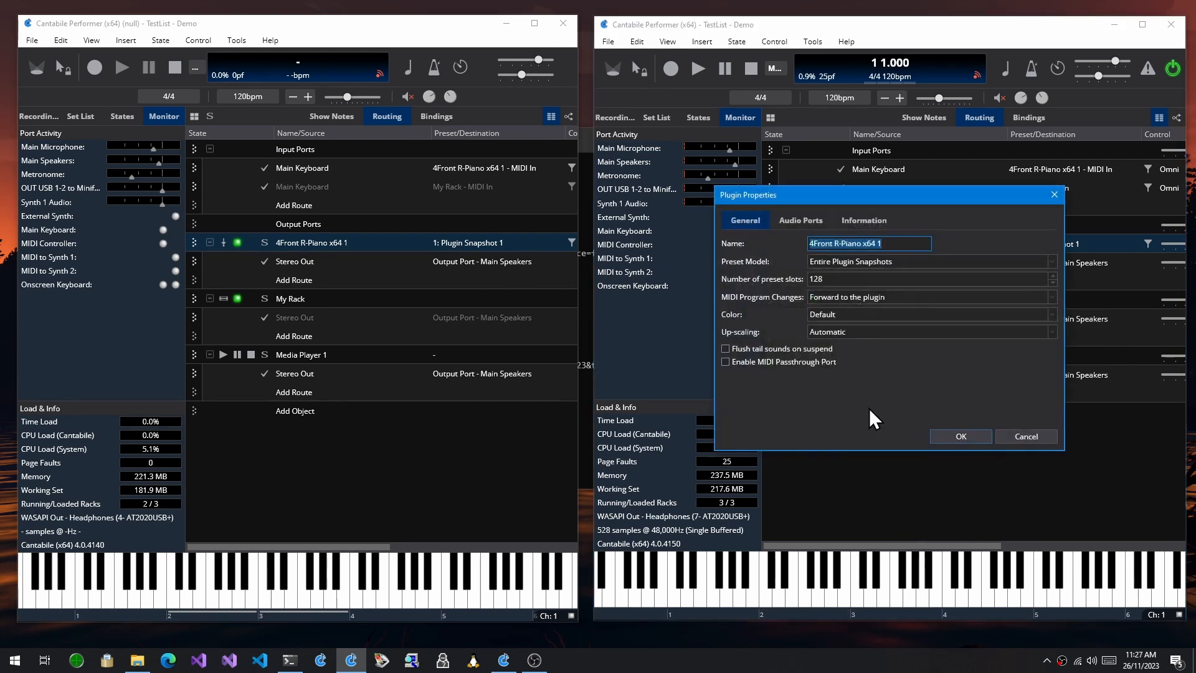
{"action": "left_click_drag", "start_coordinate": [825, 196], "coordinate": [1039, 246]}
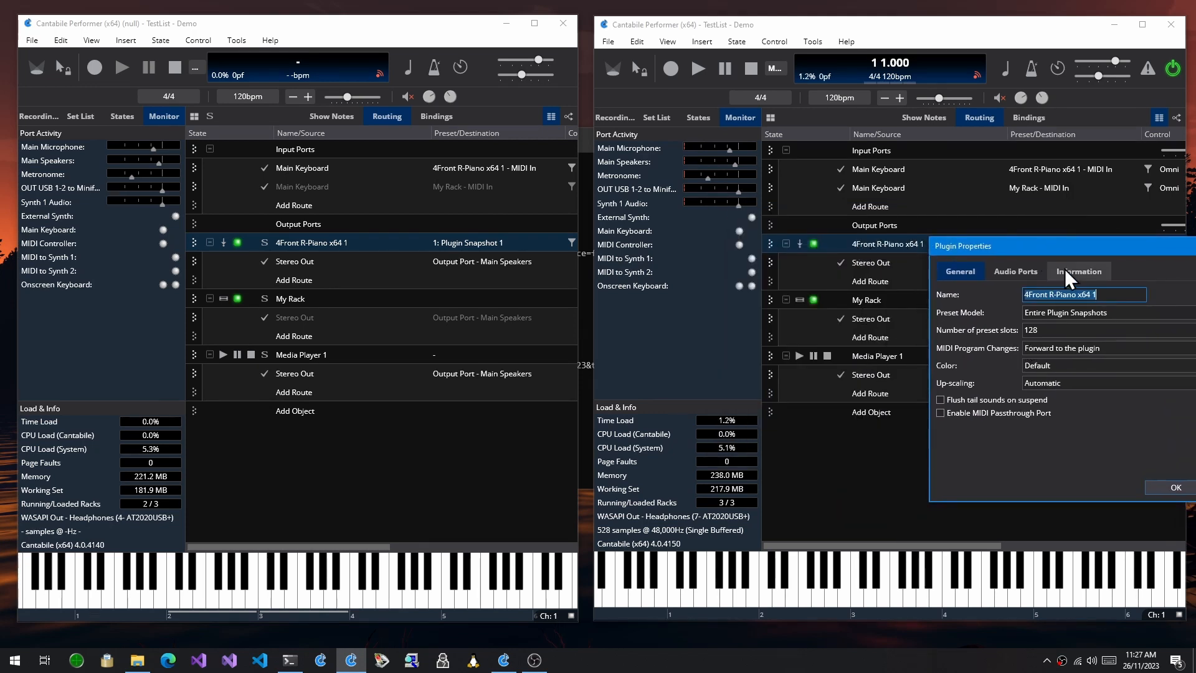
{"action": "left_click_drag", "start_coordinate": [1061, 250], "coordinate": [858, 234]}
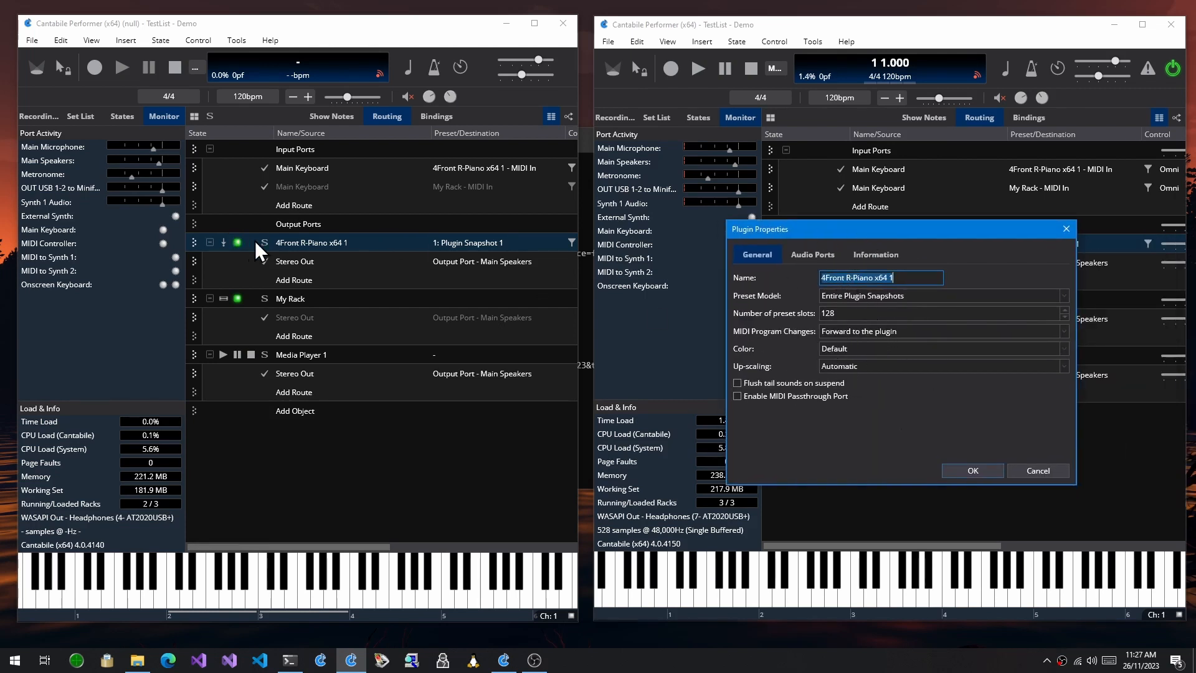
{"action": "right_click", "coordinate": [304, 240]}
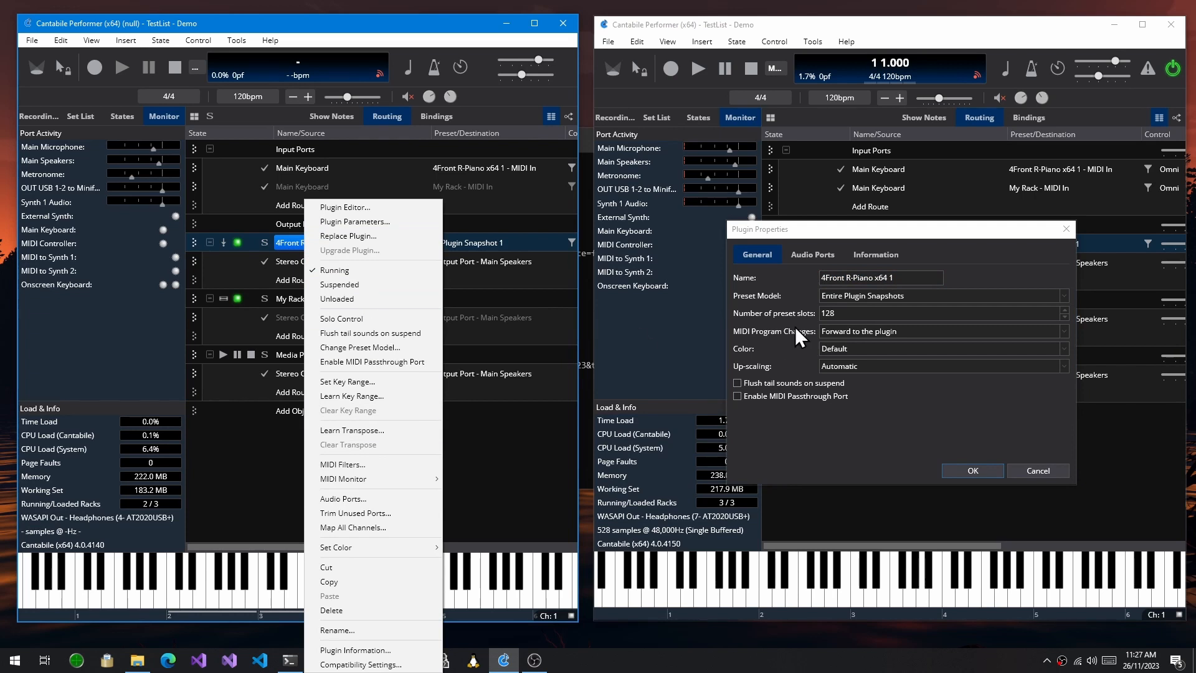
{"action": "left_click", "coordinate": [860, 432]}
Review the audio port assignments and the plugin information in the Plugin Properties dialog
{"action": "left_click", "coordinate": [812, 256]}
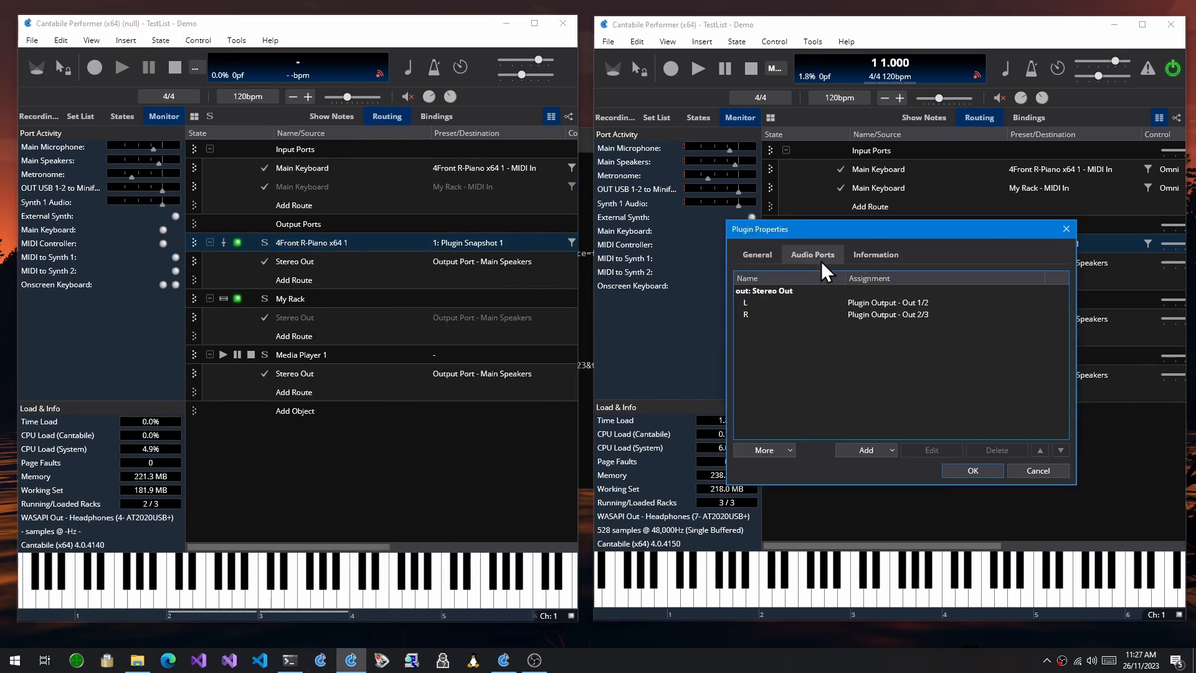
{"action": "left_click", "coordinate": [879, 256]}
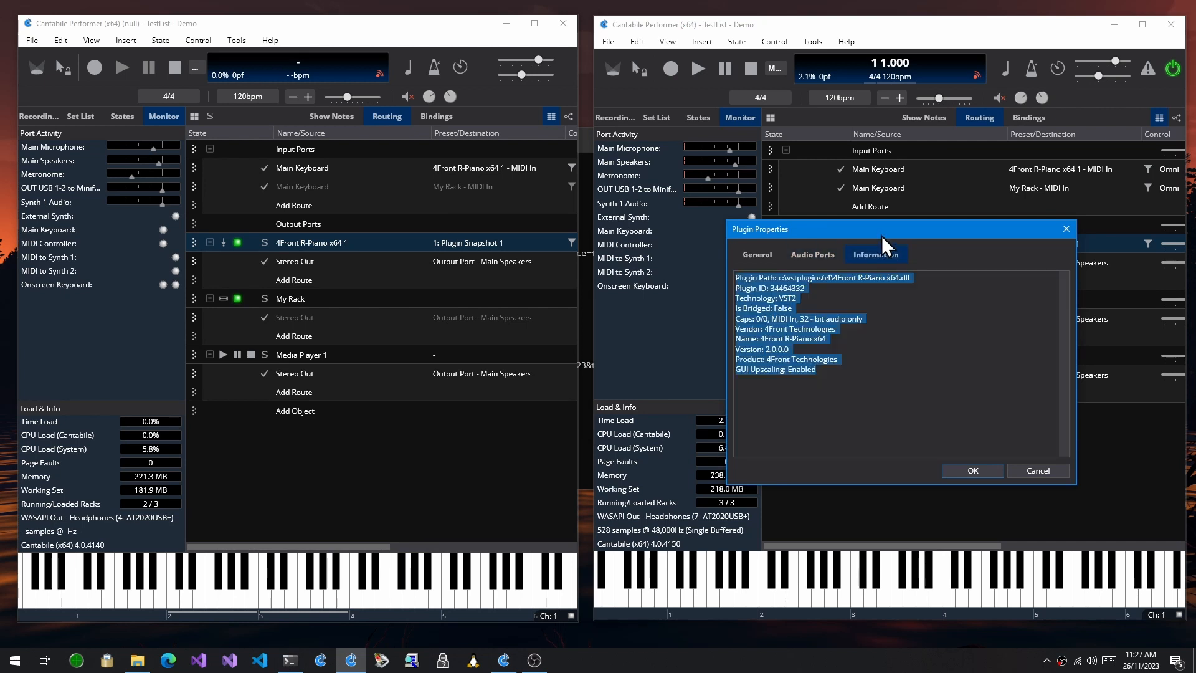
{"action": "left_click_drag", "start_coordinate": [880, 234], "coordinate": [975, 233]}
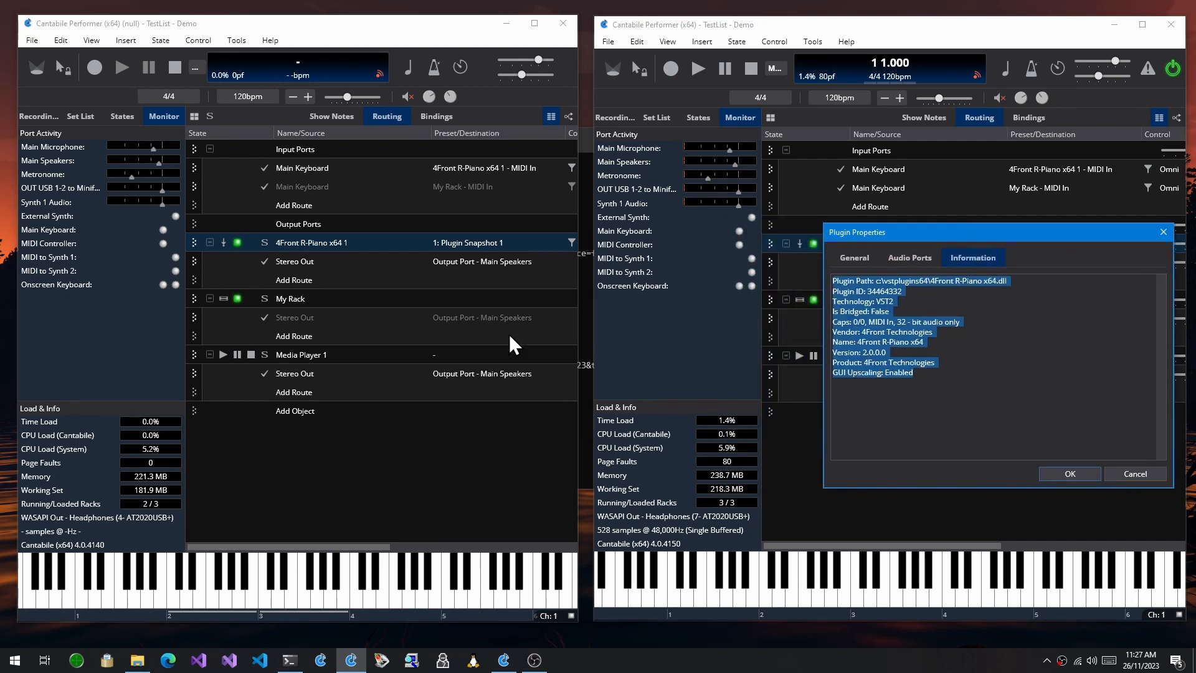
Compare the general plugin properties again with the 4140 build's plugin commands, and close the properties without changes
{"action": "right_click", "coordinate": [277, 238]}
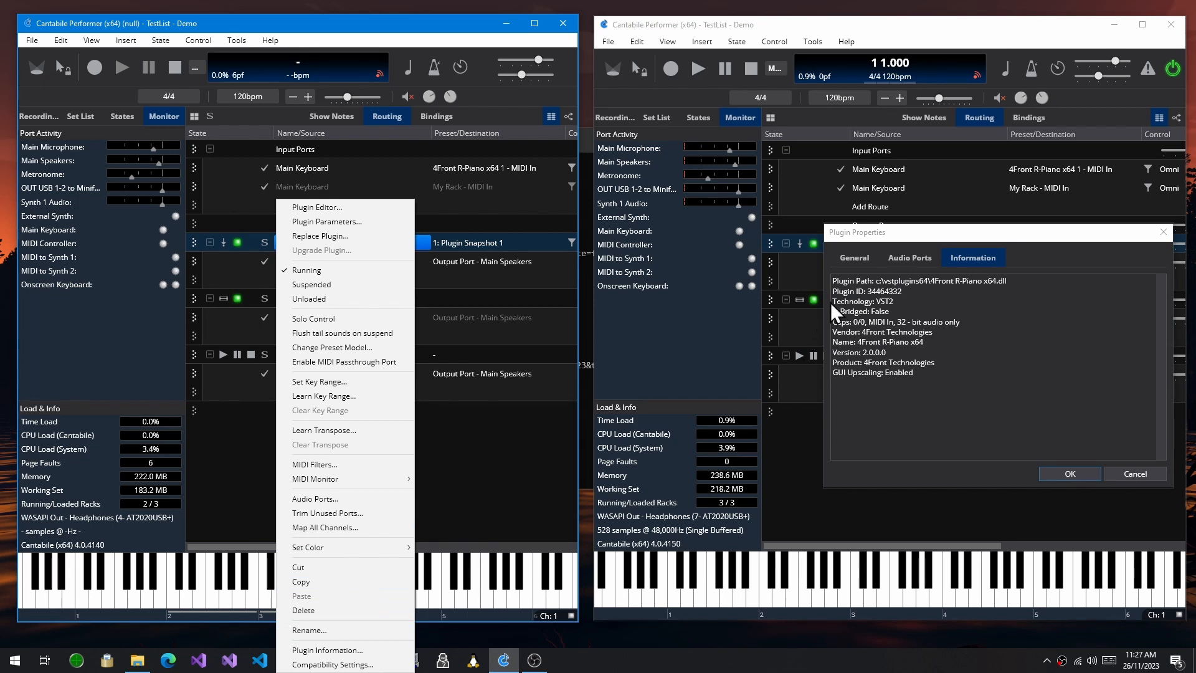
{"action": "left_click", "coordinate": [850, 256]}
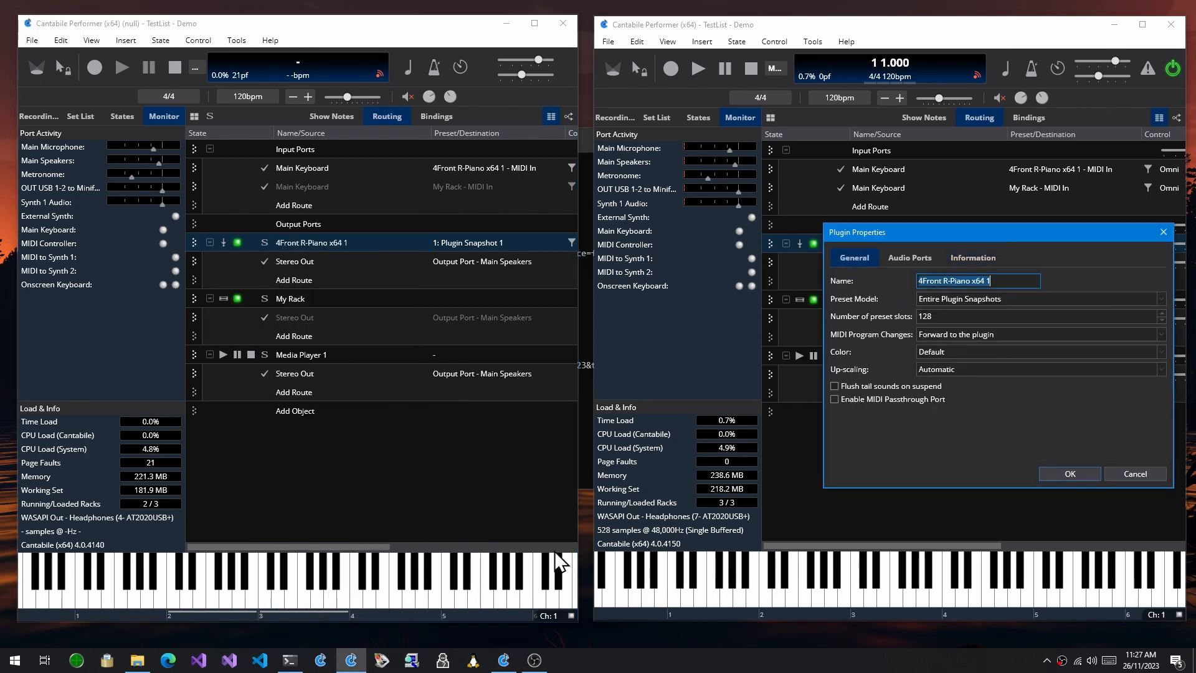
{"action": "right_click", "coordinate": [320, 244]}
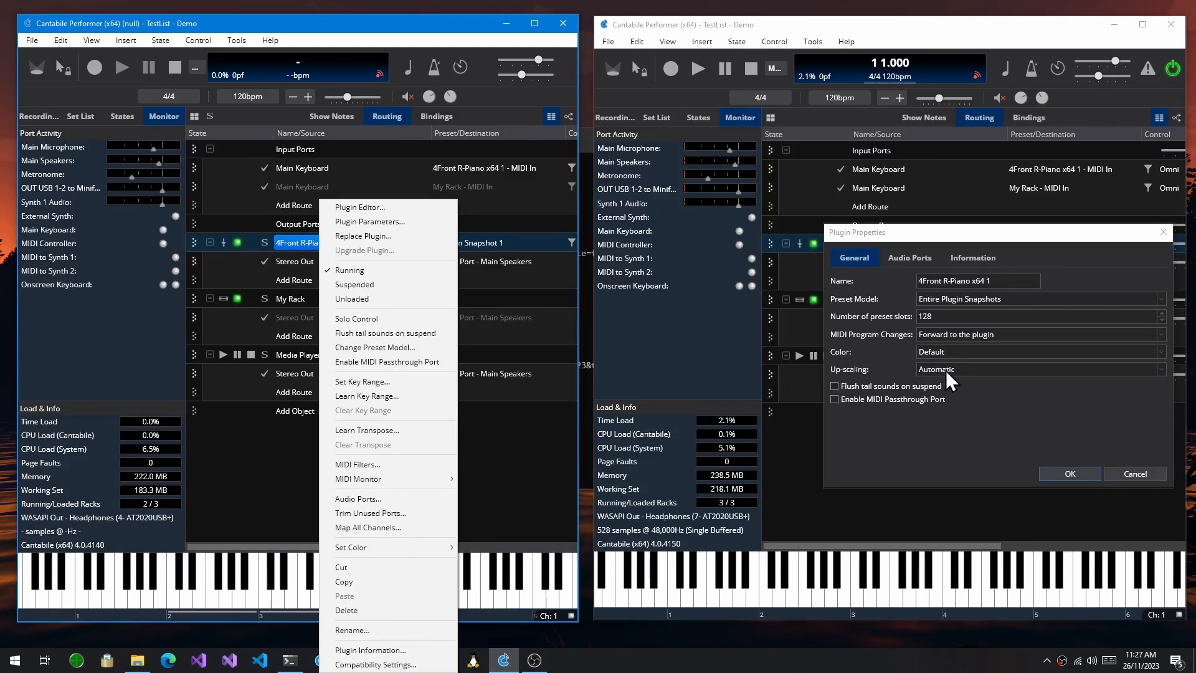
{"action": "left_click", "coordinate": [1118, 468]}
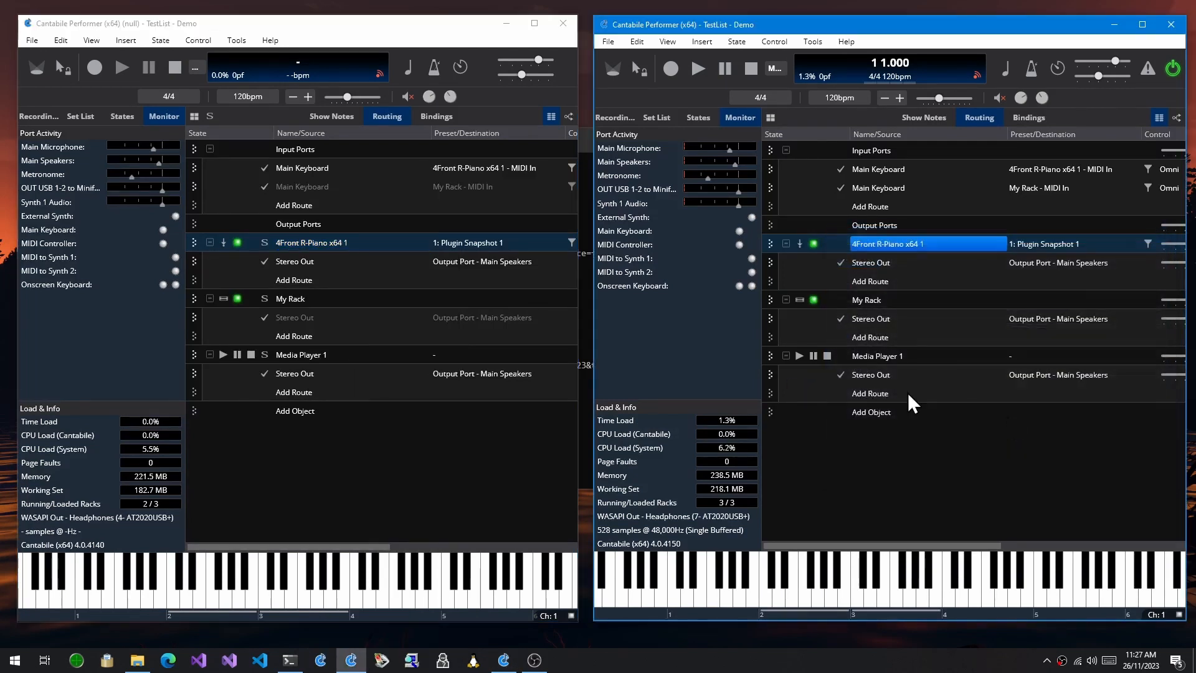
View the general properties of Media Player 1 in the 4150 build and close them without changes
{"action": "right_click", "coordinate": [875, 357]}
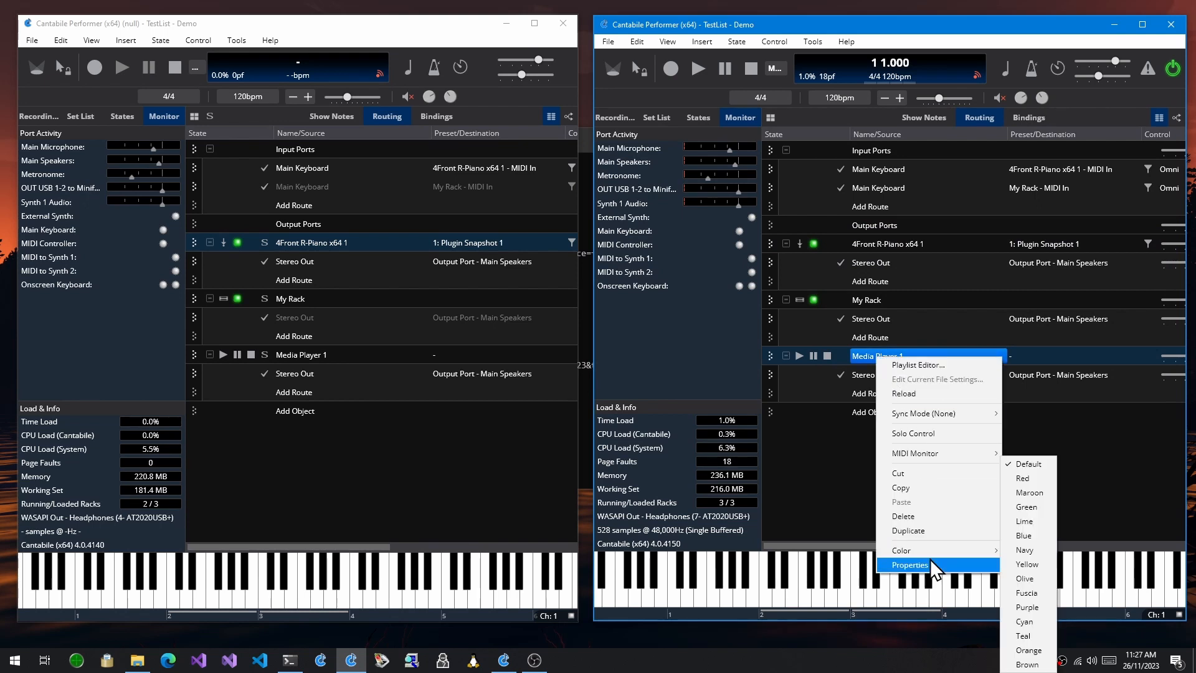
{"action": "left_click", "coordinate": [936, 564]}
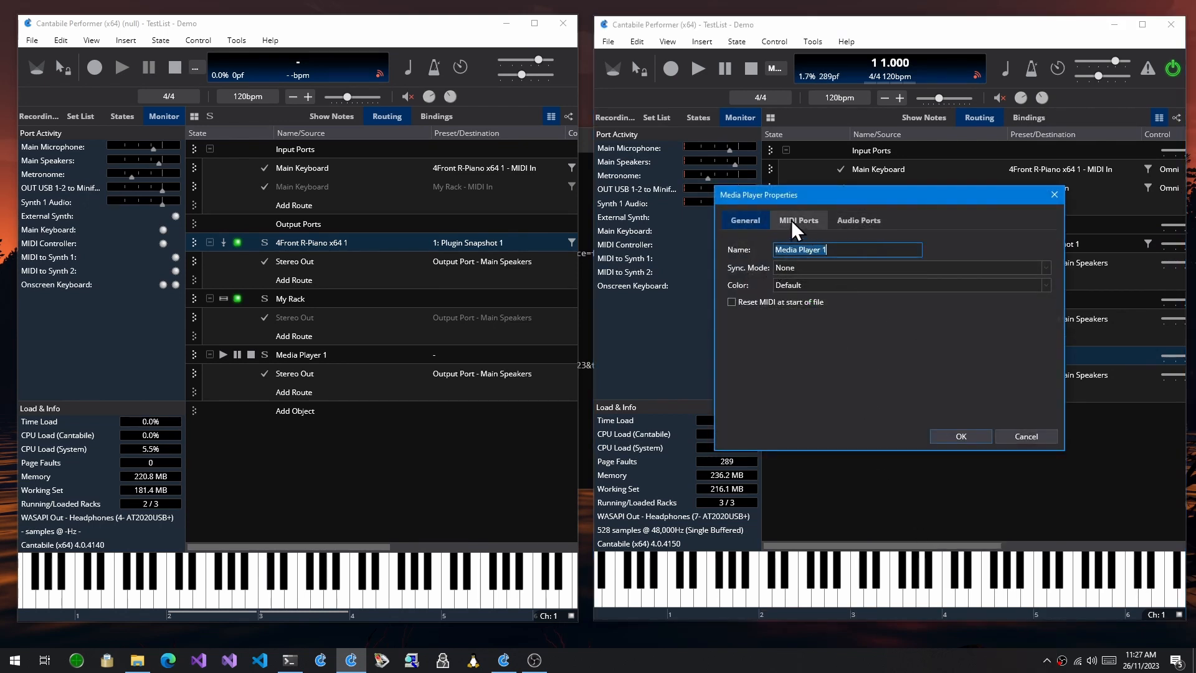
{"action": "left_click", "coordinate": [1019, 437]}
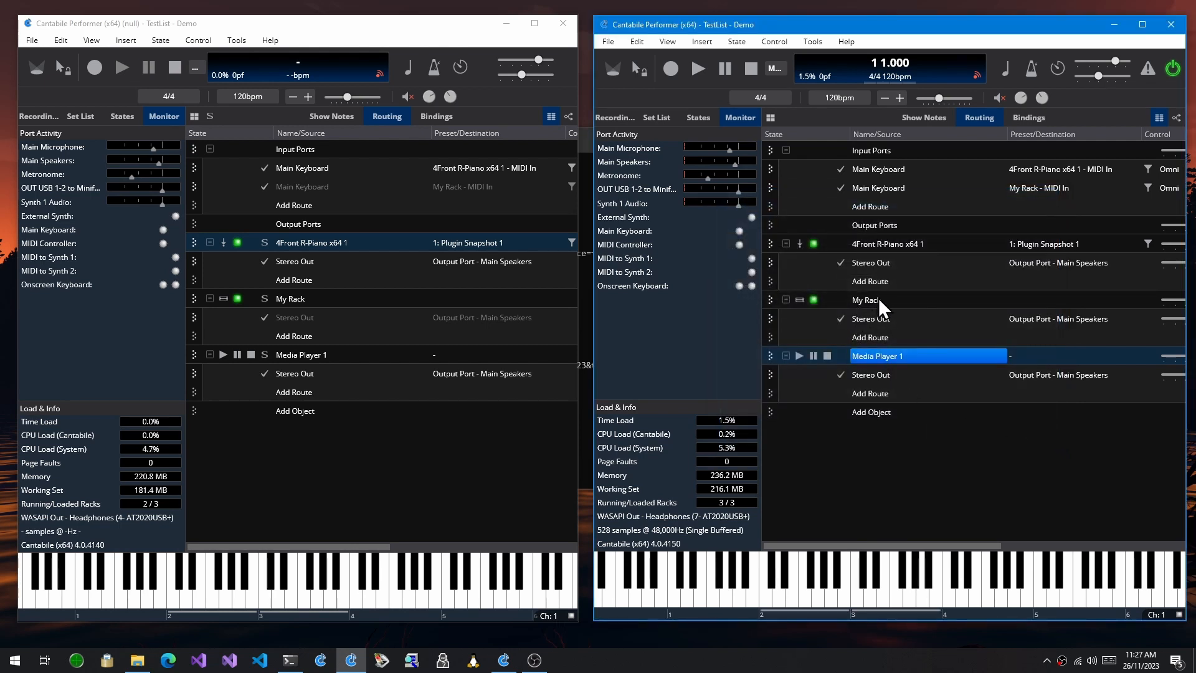
View the rack slot properties of My Rack in the 4150 build and close them without changes
{"action": "left_click", "coordinate": [878, 298]}
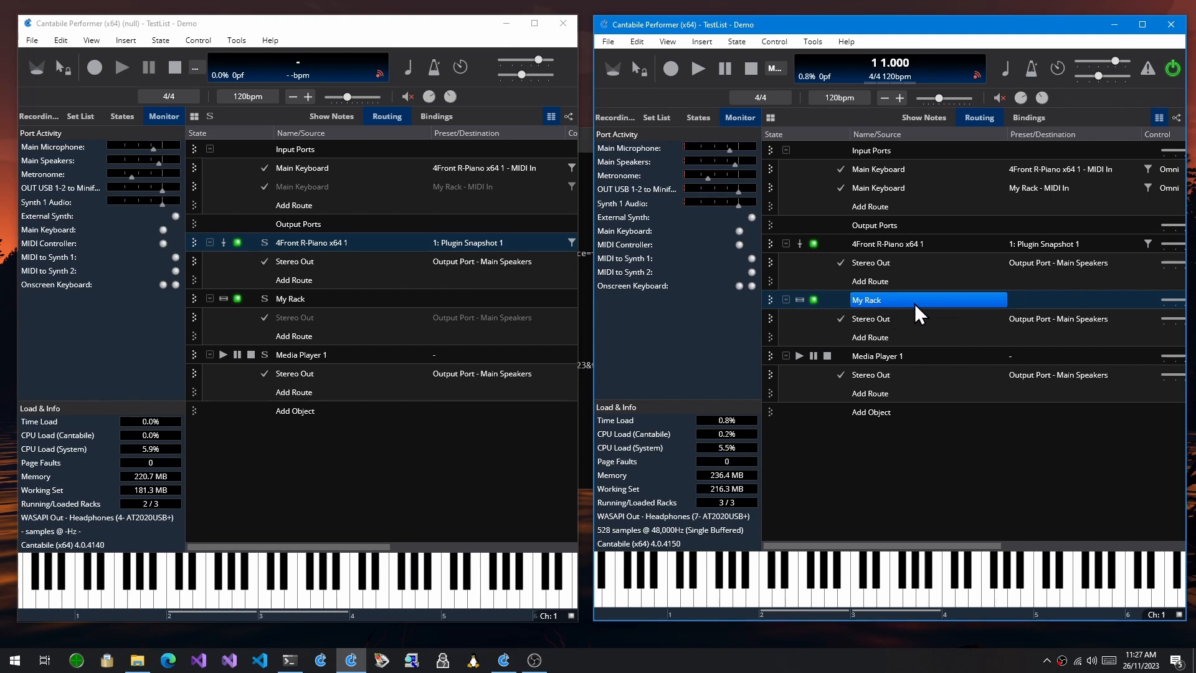
{"action": "right_click", "coordinate": [881, 300]}
{"action": "left_click", "coordinate": [934, 528]}
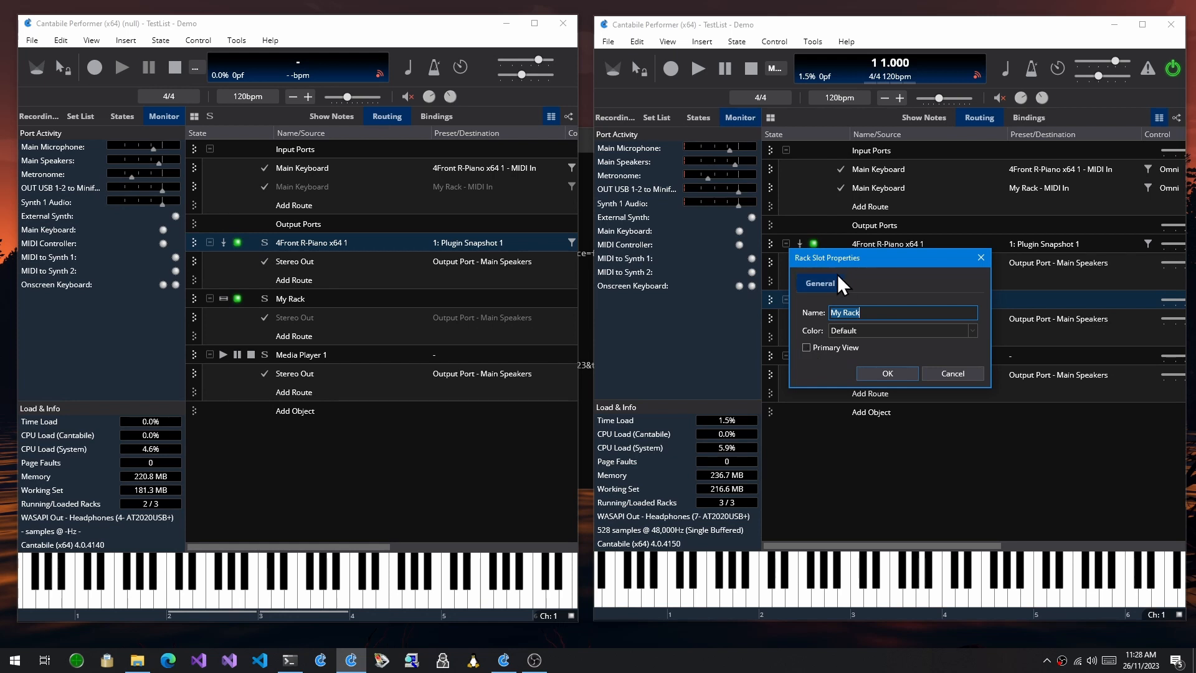
{"action": "left_click", "coordinate": [967, 374]}
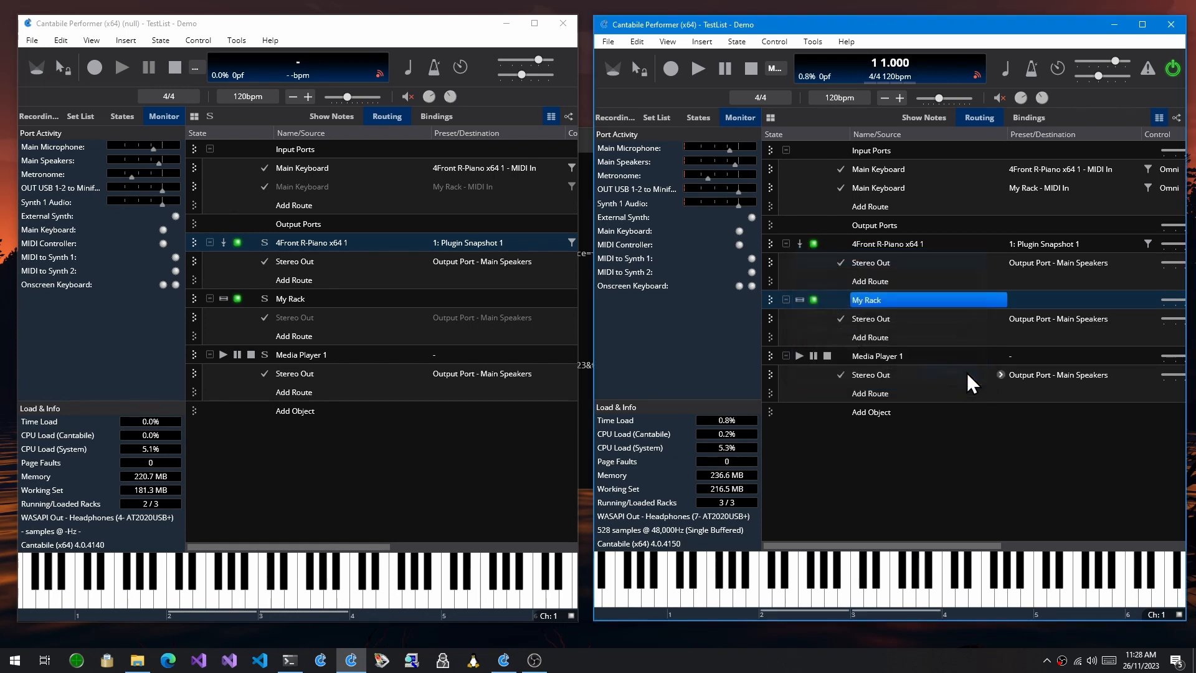
Open My Rack in the 4150 build, show its Rack Properties, and compare them with the 4140 build's file commands
{"action": "double_click", "coordinate": [901, 301]}
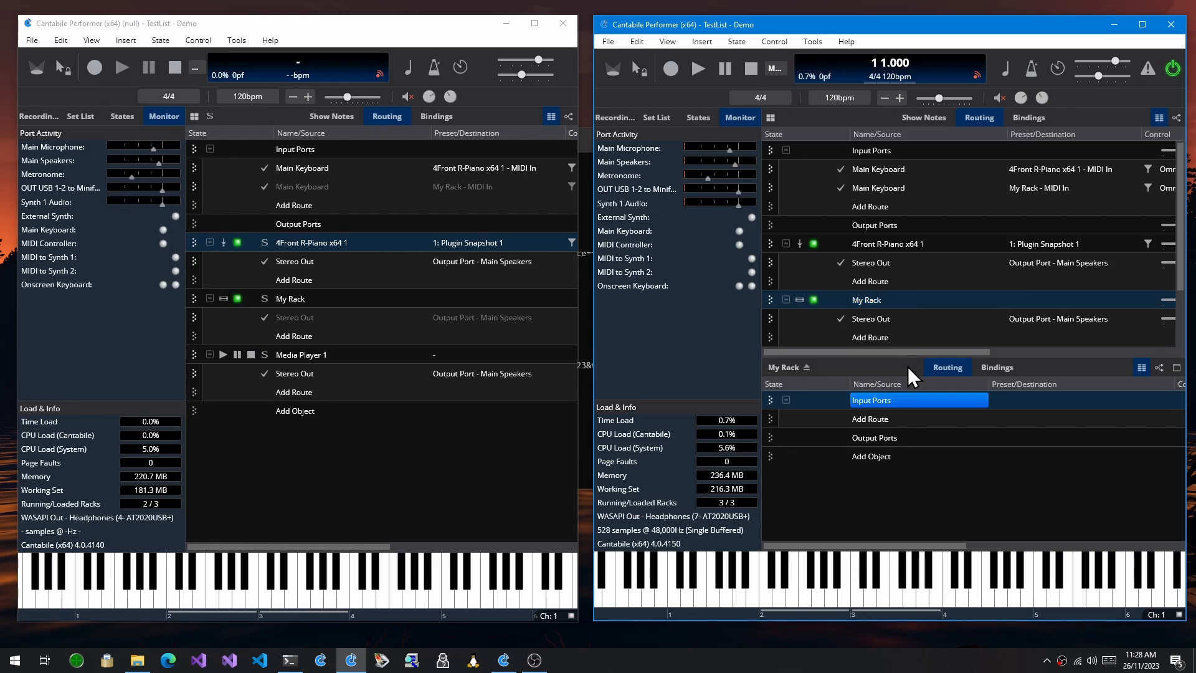
{"action": "left_click", "coordinate": [607, 42]}
{"action": "left_click", "coordinate": [653, 264]}
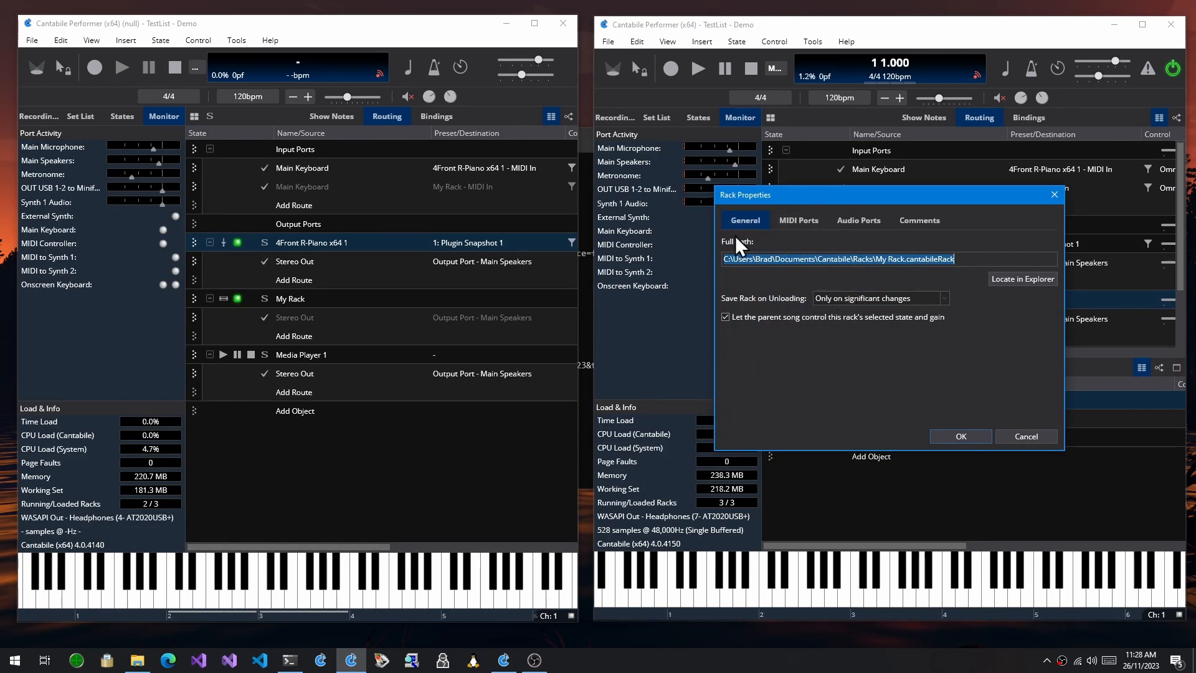
{"action": "left_click", "coordinate": [33, 42]}
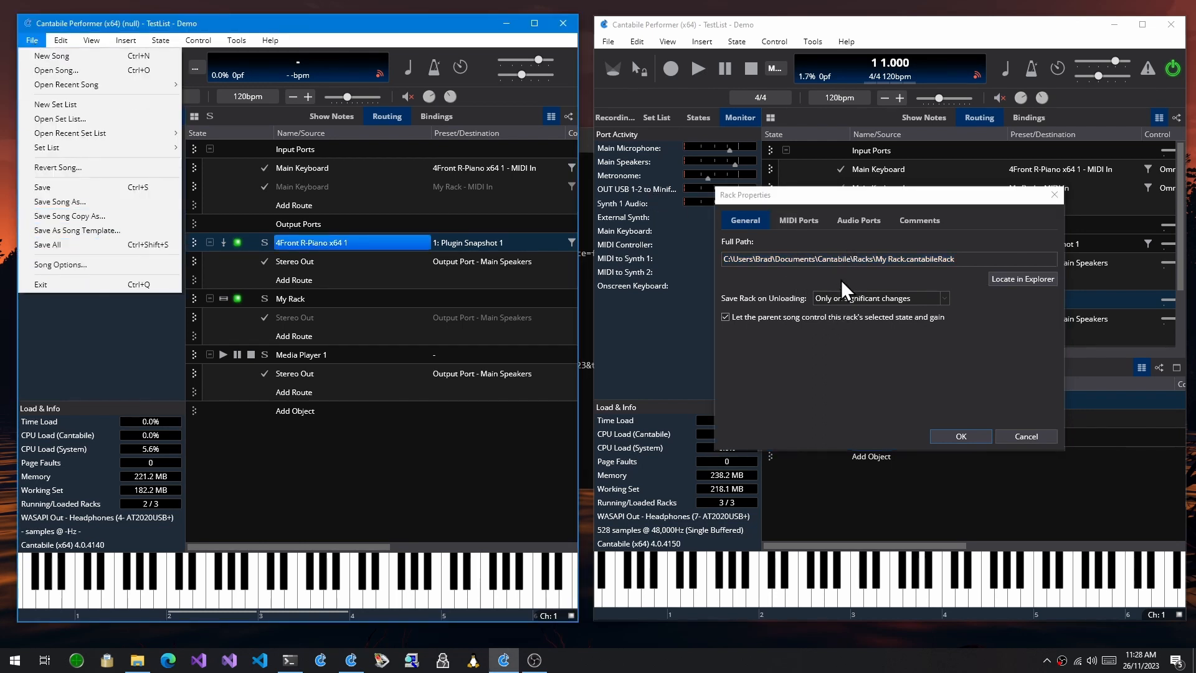
Review the rack's MIDI ports, audio ports, comments and general settings, and close Rack Properties without changes
{"action": "left_click", "coordinate": [810, 218]}
{"action": "left_click", "coordinate": [875, 220]}
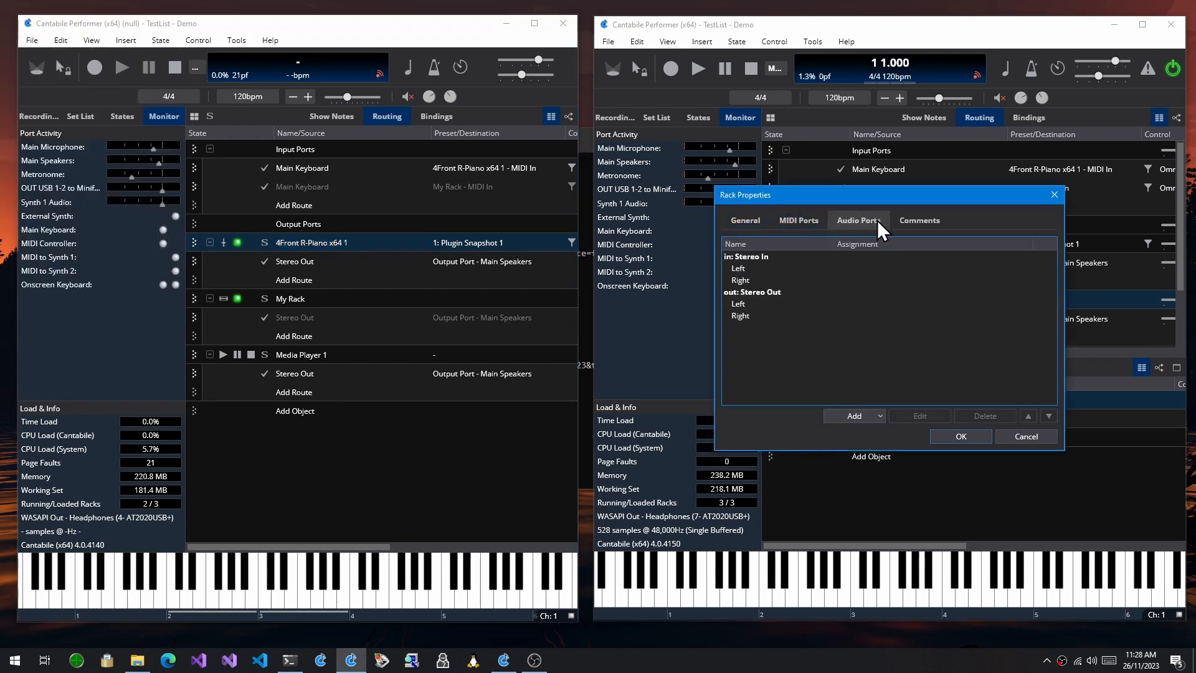
{"action": "left_click", "coordinate": [809, 221]}
{"action": "left_click", "coordinate": [868, 216]}
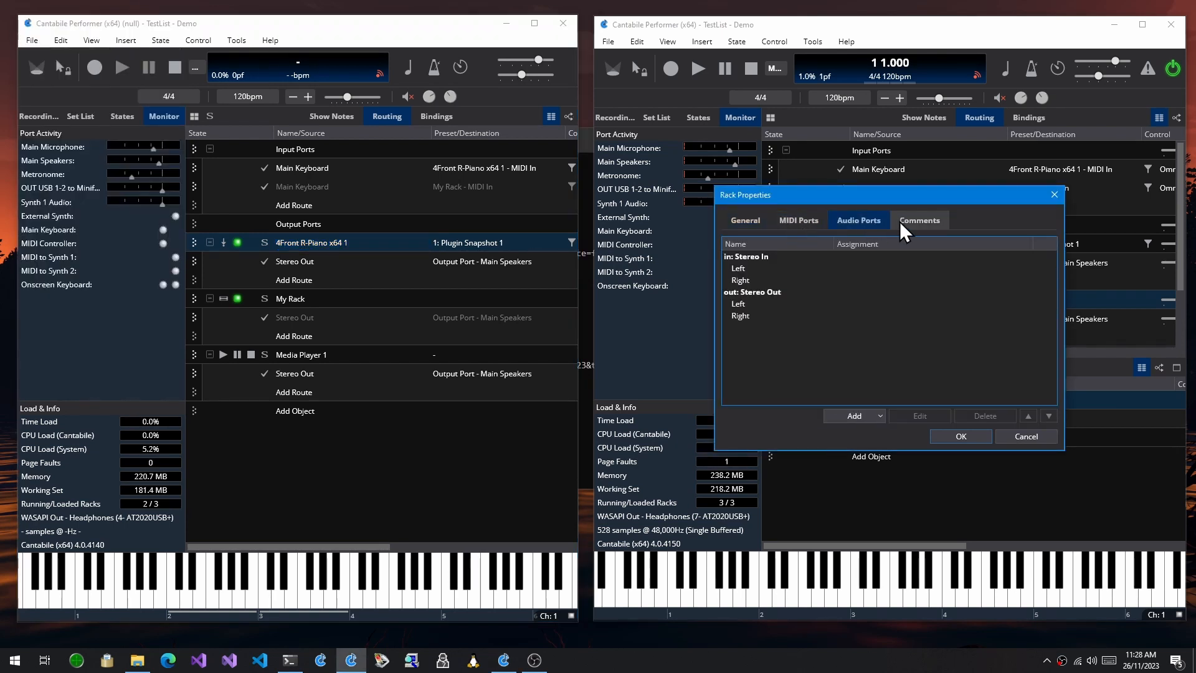
{"action": "left_click", "coordinate": [917, 219]}
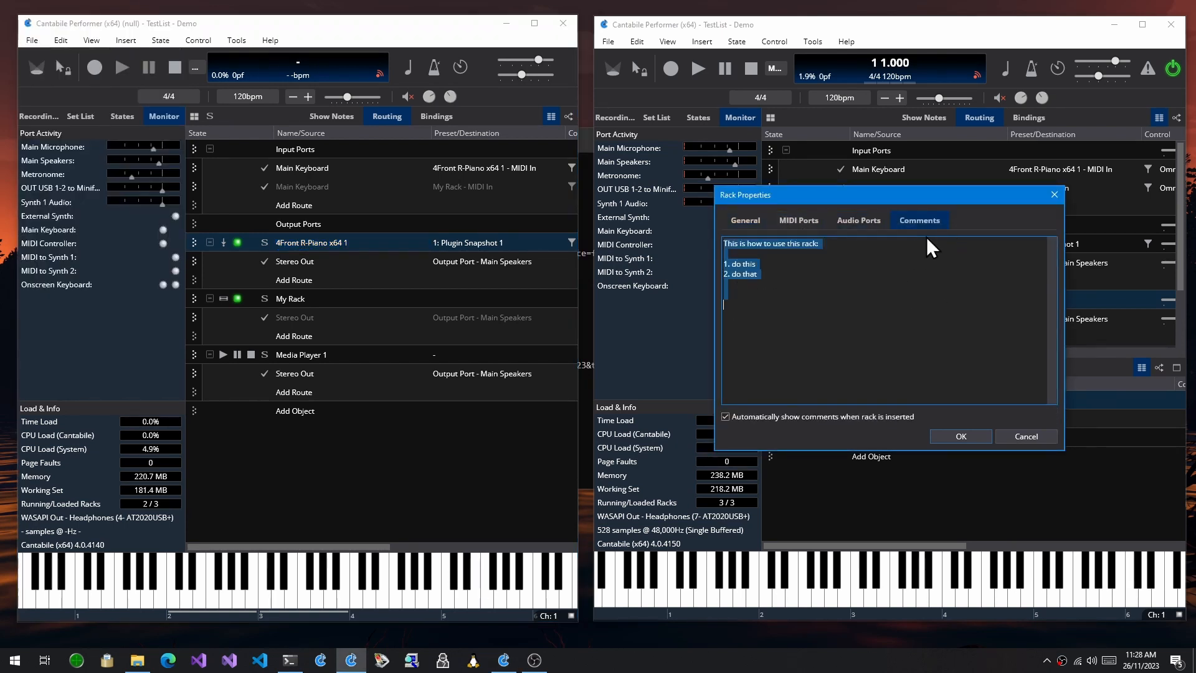
{"action": "left_click", "coordinate": [749, 224]}
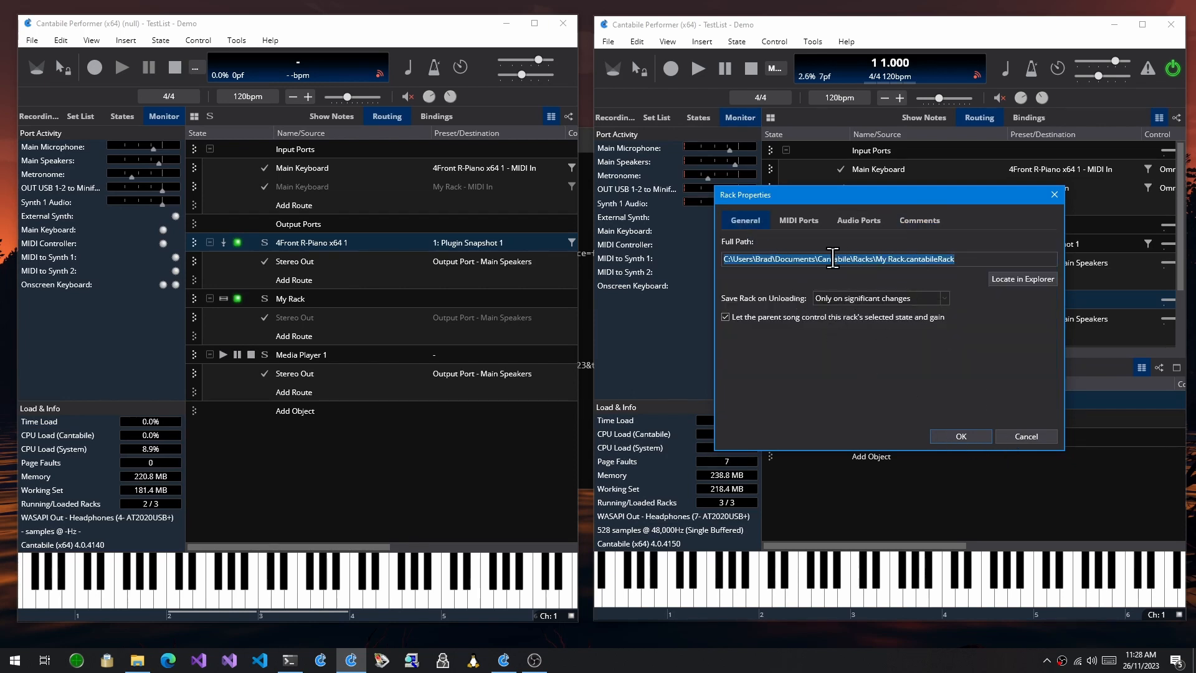
{"action": "left_click", "coordinate": [1026, 434]}
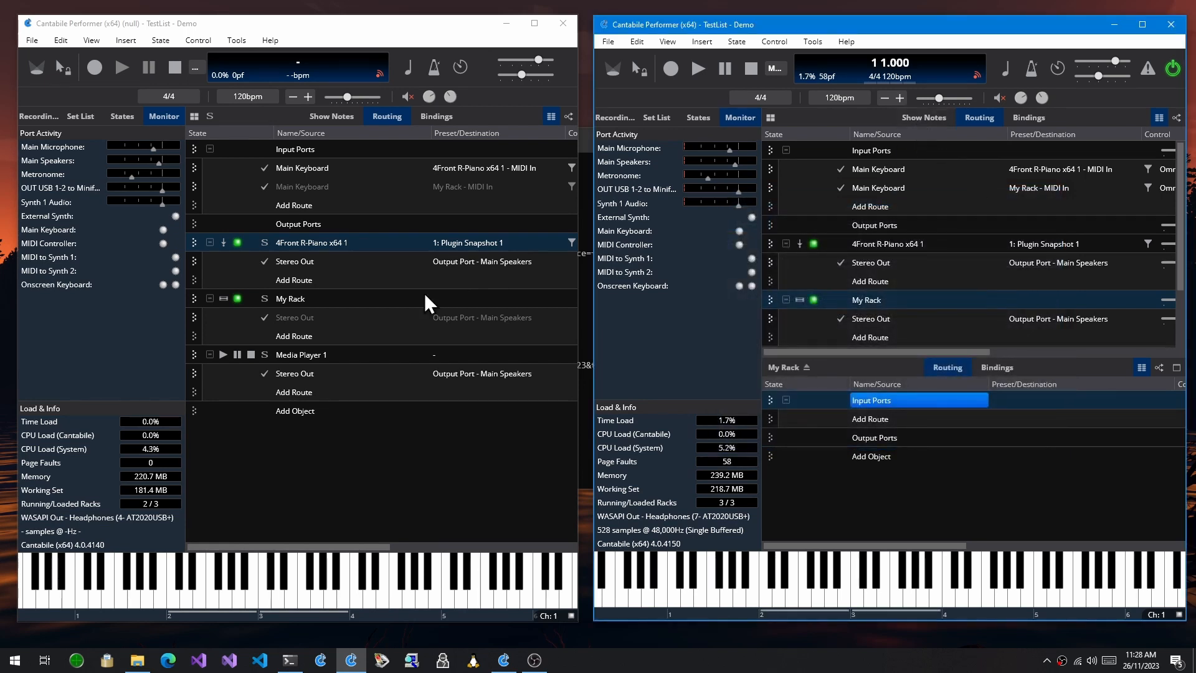
Compare the commands available for the My Rack slot in the 4140 and 4150 builds
{"action": "left_click", "coordinate": [301, 301]}
{"action": "right_click", "coordinate": [301, 302]}
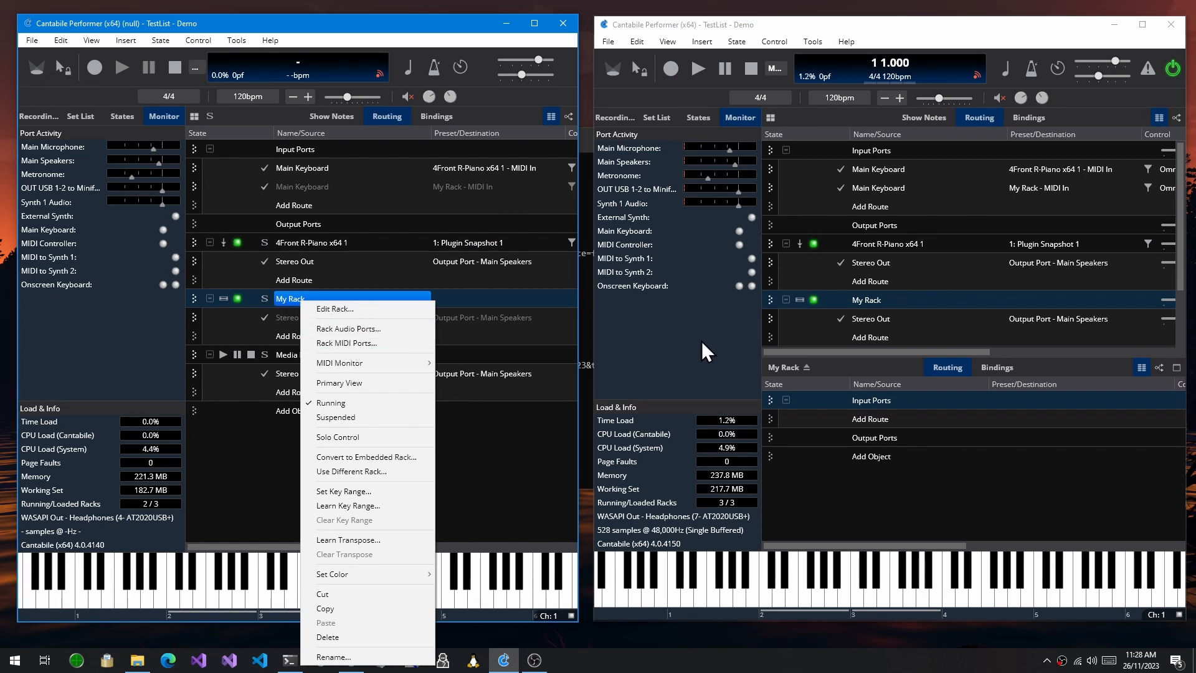
{"action": "left_click", "coordinate": [873, 298]}
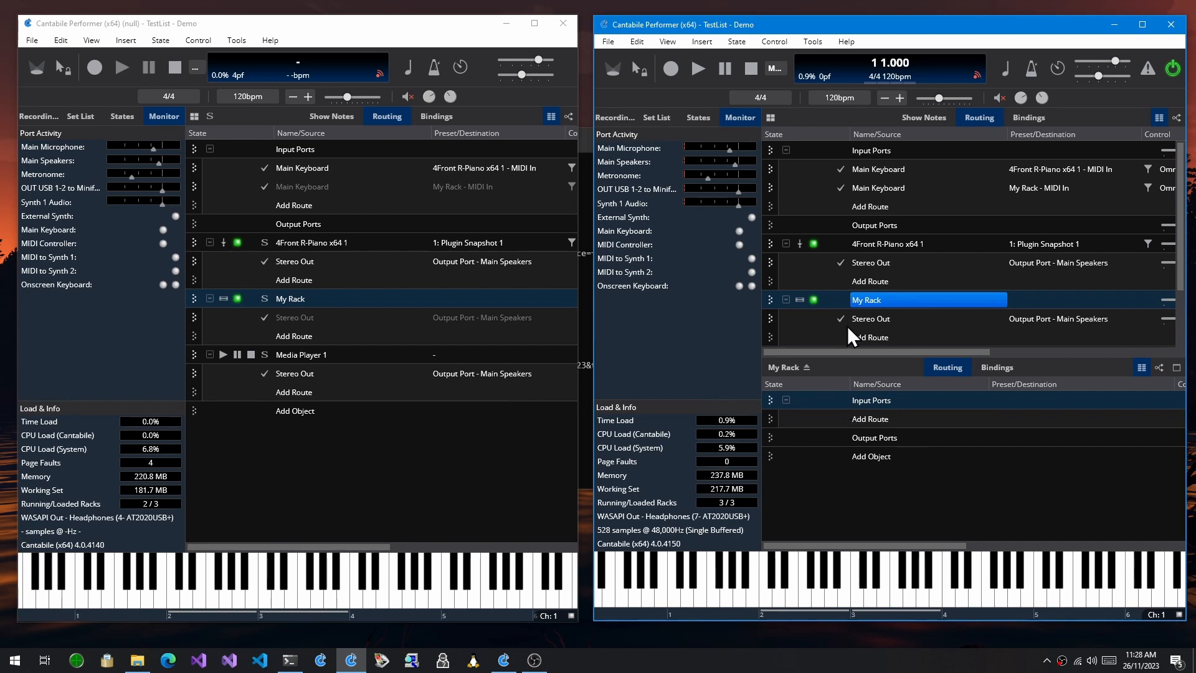
{"action": "right_click", "coordinate": [869, 301]}
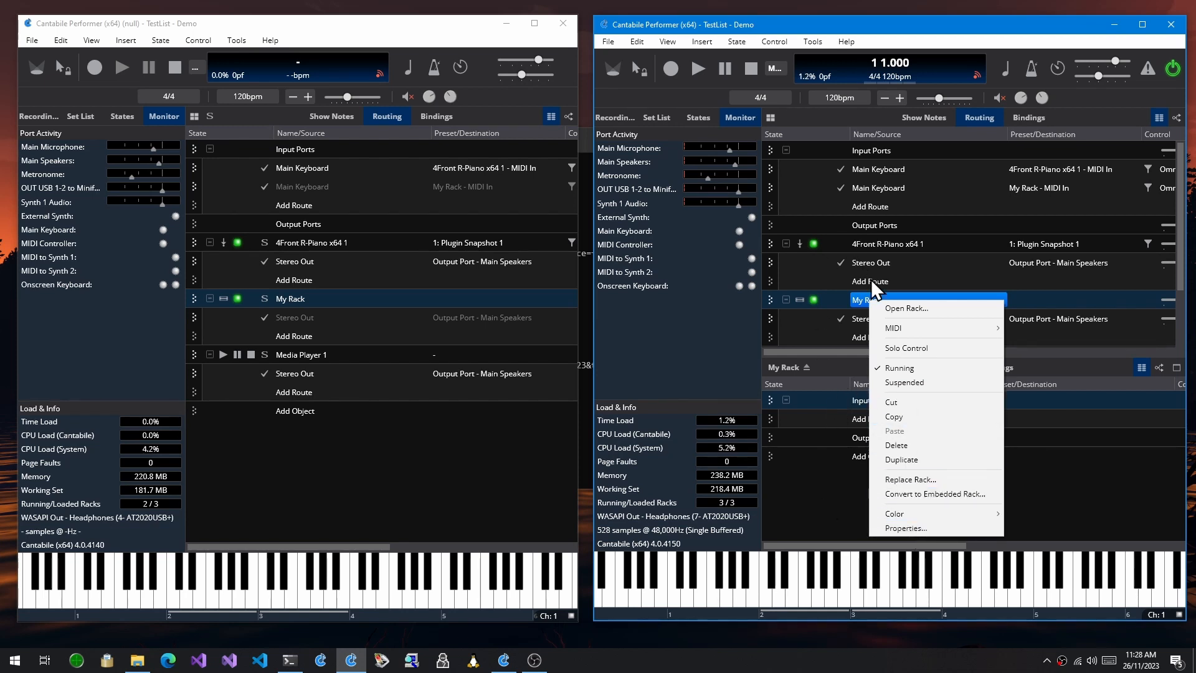
{"action": "left_click", "coordinate": [853, 296]}
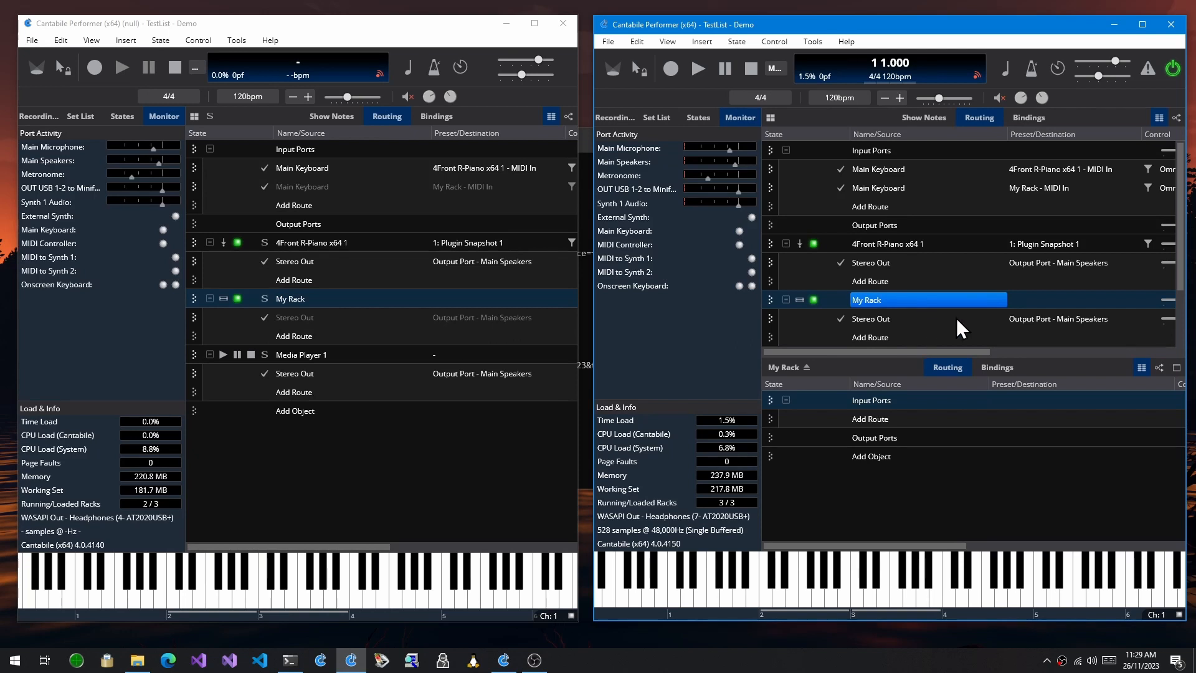
Inspect the commands available for the Input Ports and Output Ports inside My Rack in the 4150 build
{"action": "left_click", "coordinate": [884, 451]}
{"action": "left_click", "coordinate": [885, 401]}
{"action": "right_click", "coordinate": [885, 401]}
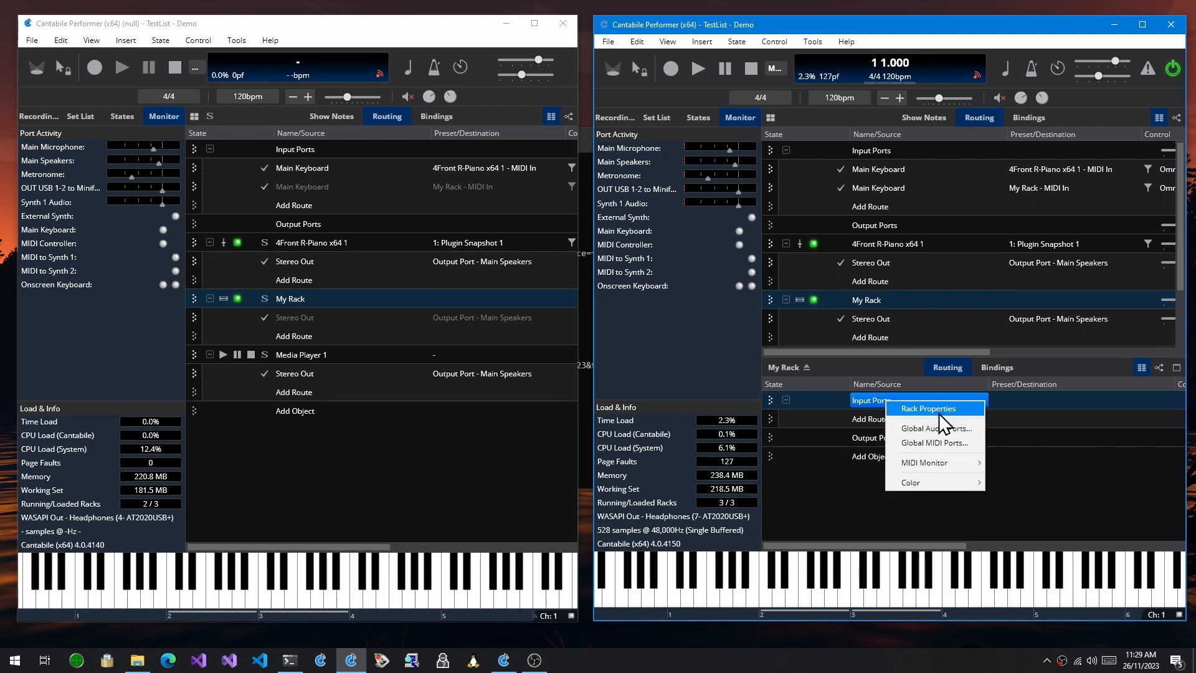
{"action": "left_click", "coordinate": [867, 432]}
{"action": "right_click", "coordinate": [868, 434]}
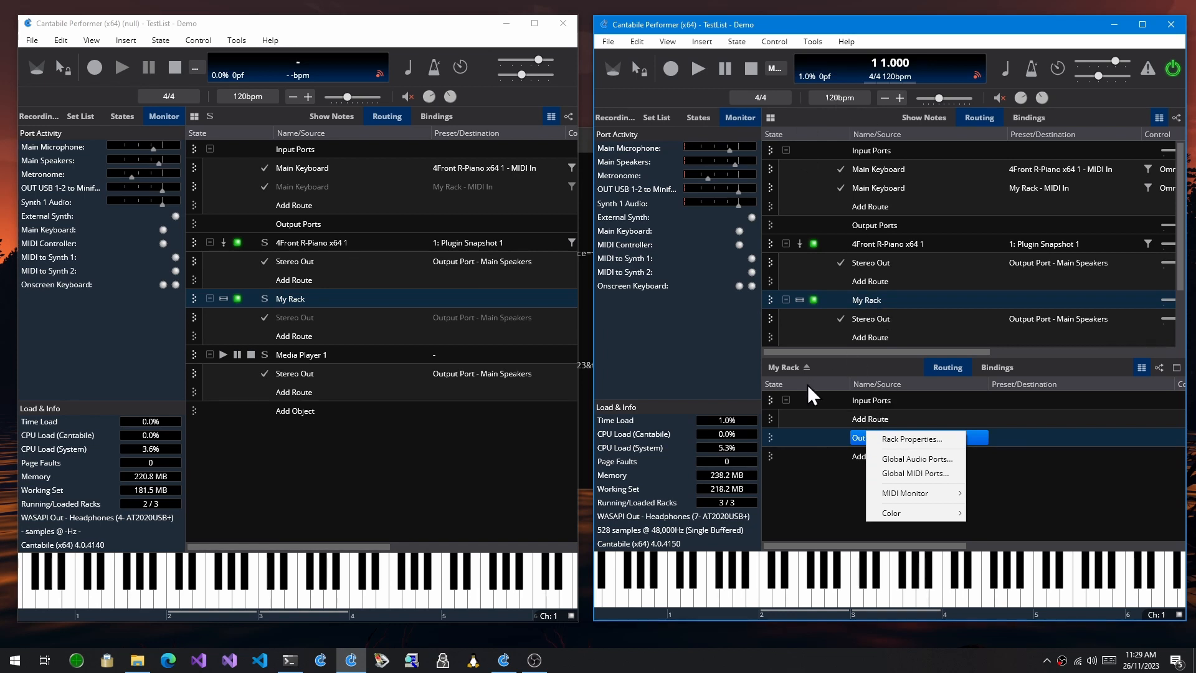
Close the opened My Rack and show the commands for the 4Front R-Piano's Stereo Out route in the 4150 build
{"action": "left_click", "coordinate": [785, 367]}
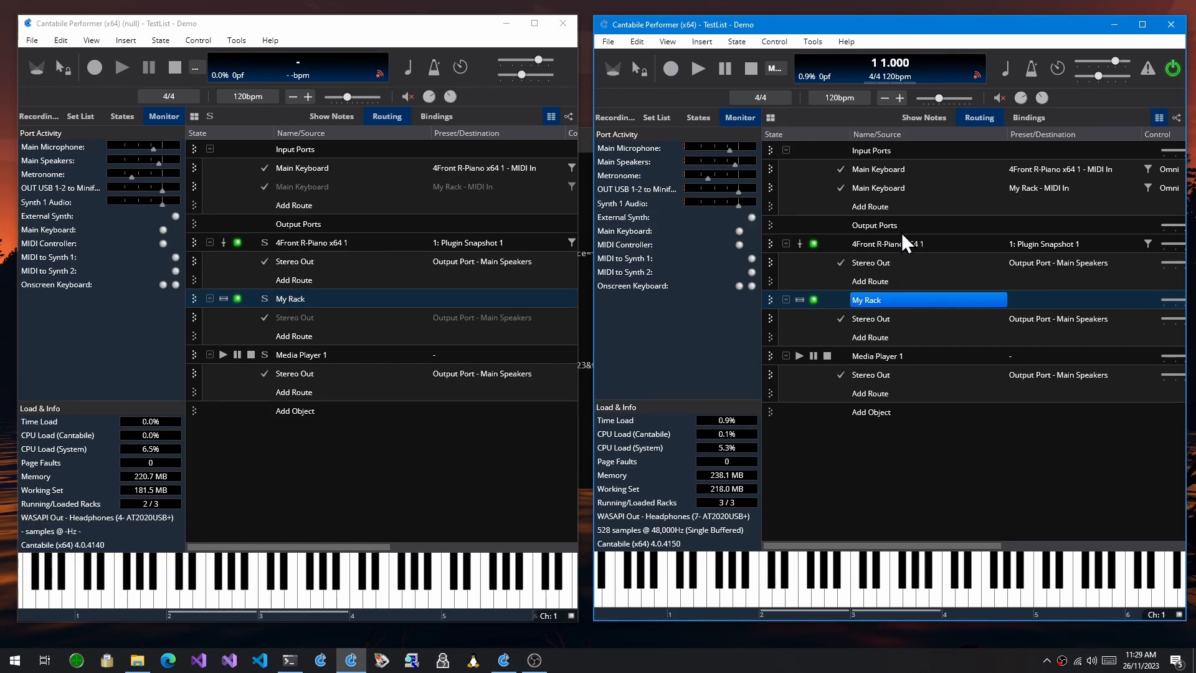
{"action": "right_click", "coordinate": [906, 261]}
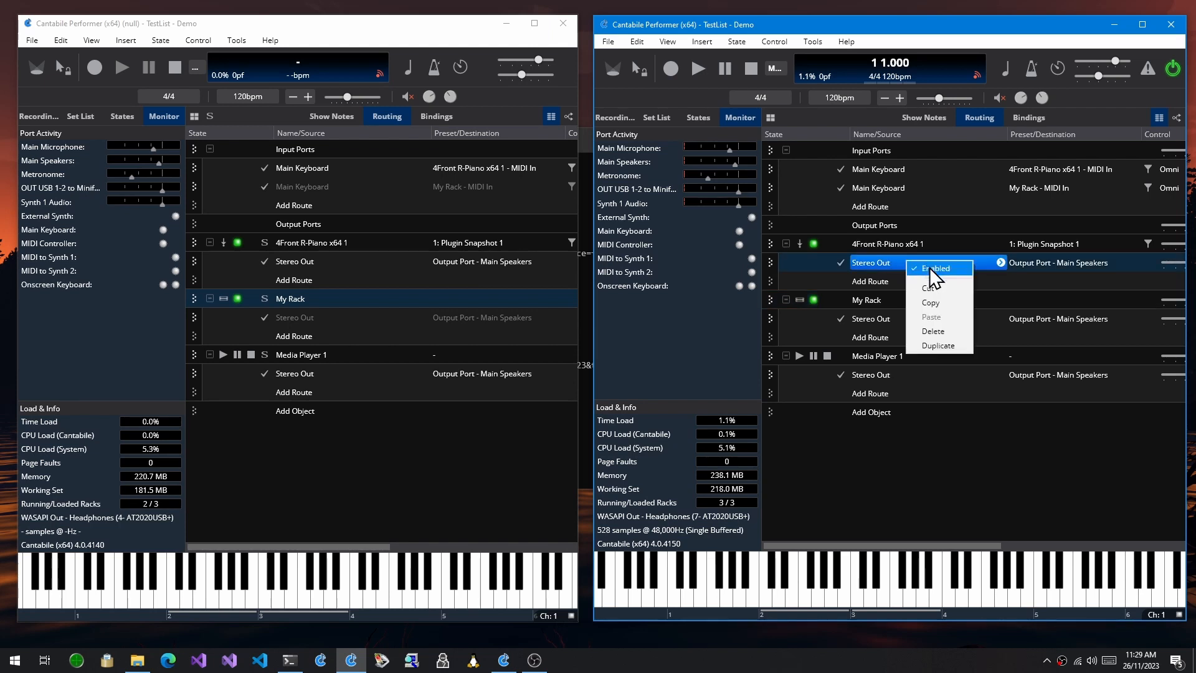